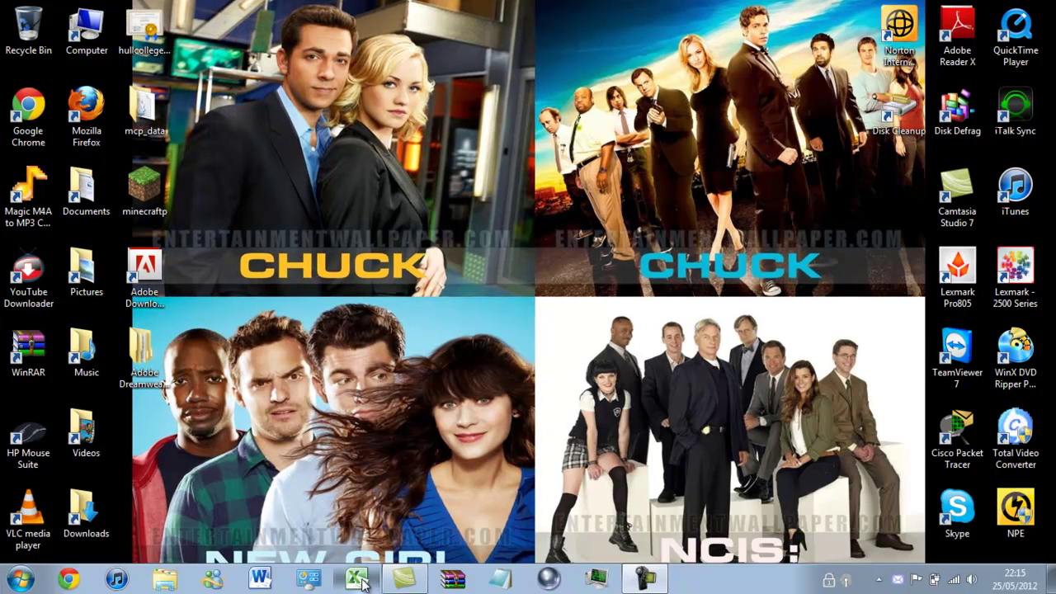
# Launch Excel and show the New page with Blank workbook and the Office.com template categories.
pyautogui.click(362, 581)
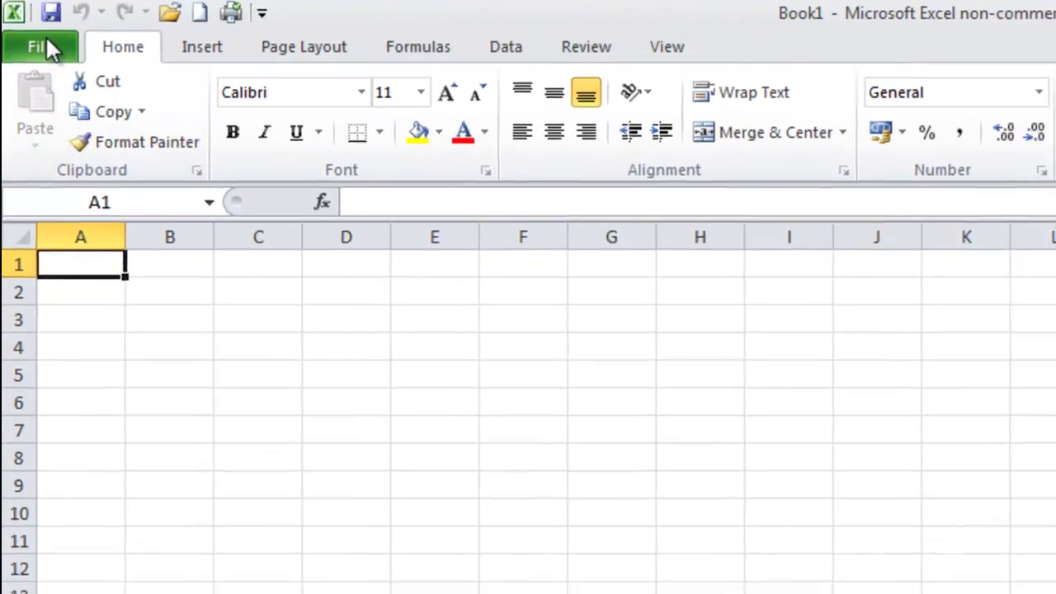
pyautogui.click(33, 39)
pyautogui.click(27, 271)
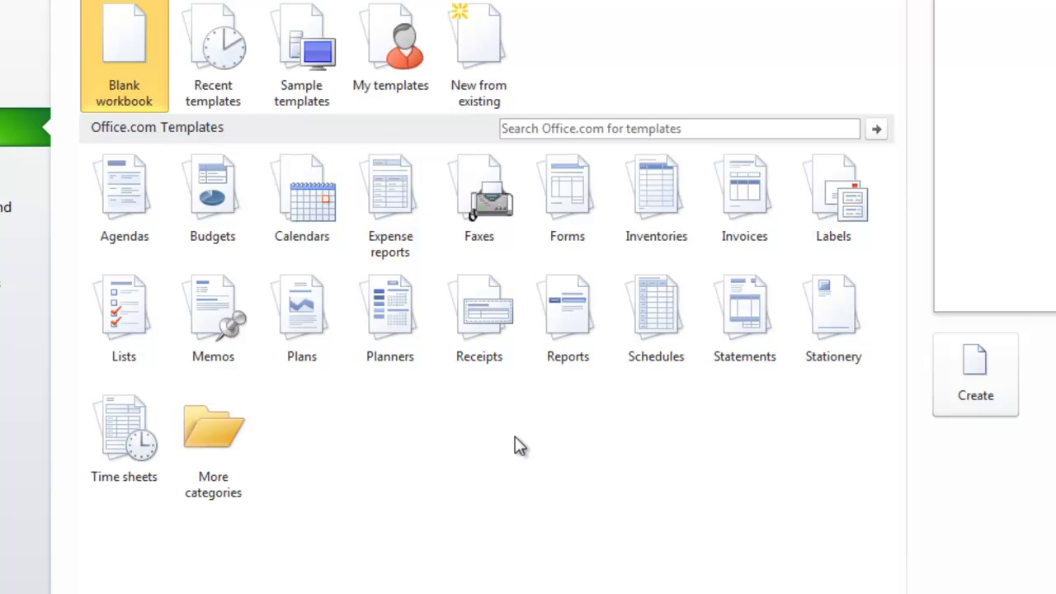
# Preview the Blue Gradient, Garamond Gray and Simple Lines sales receipts and Receipt for goods, then pick Blue Gradient.
pyautogui.click(474, 331)
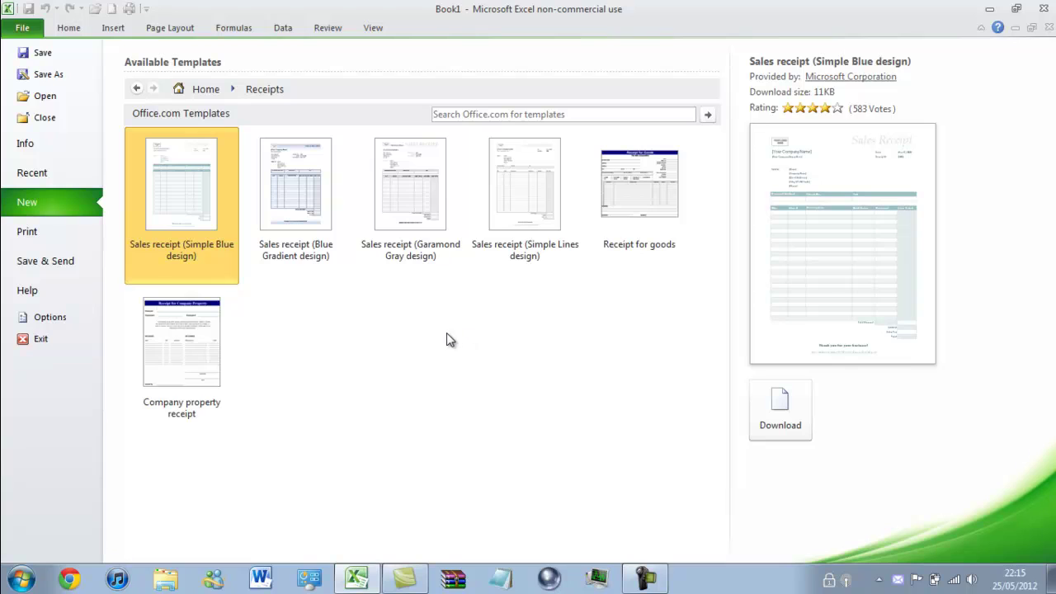
pyautogui.click(323, 233)
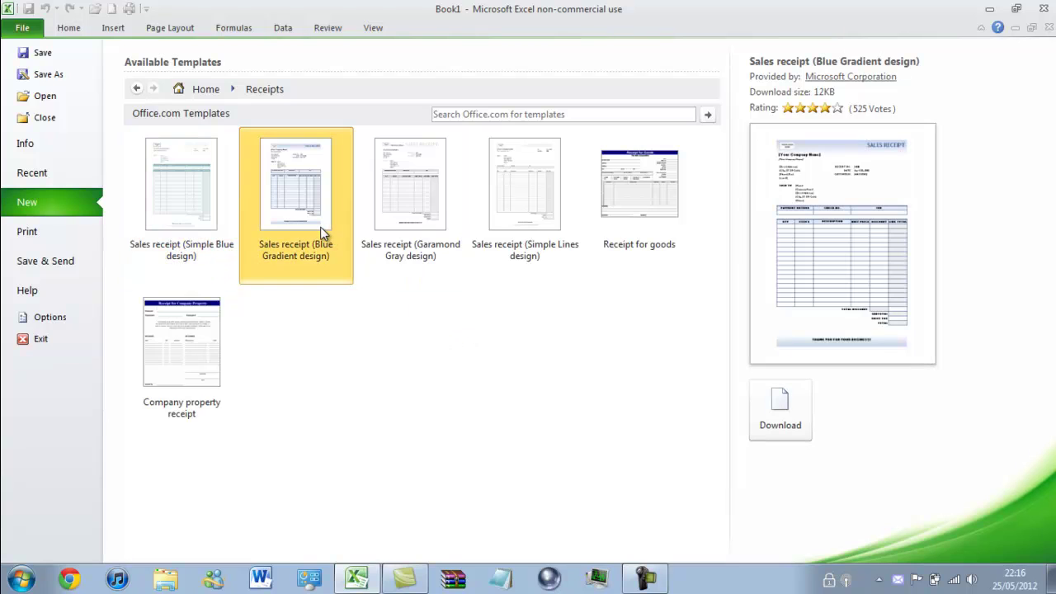
pyautogui.click(384, 219)
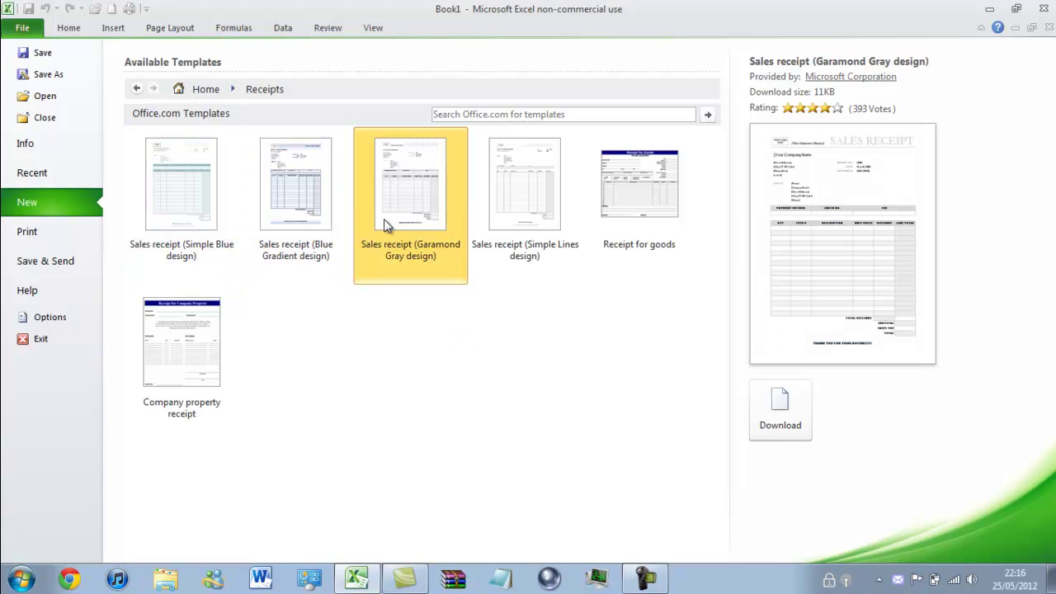
pyautogui.click(505, 211)
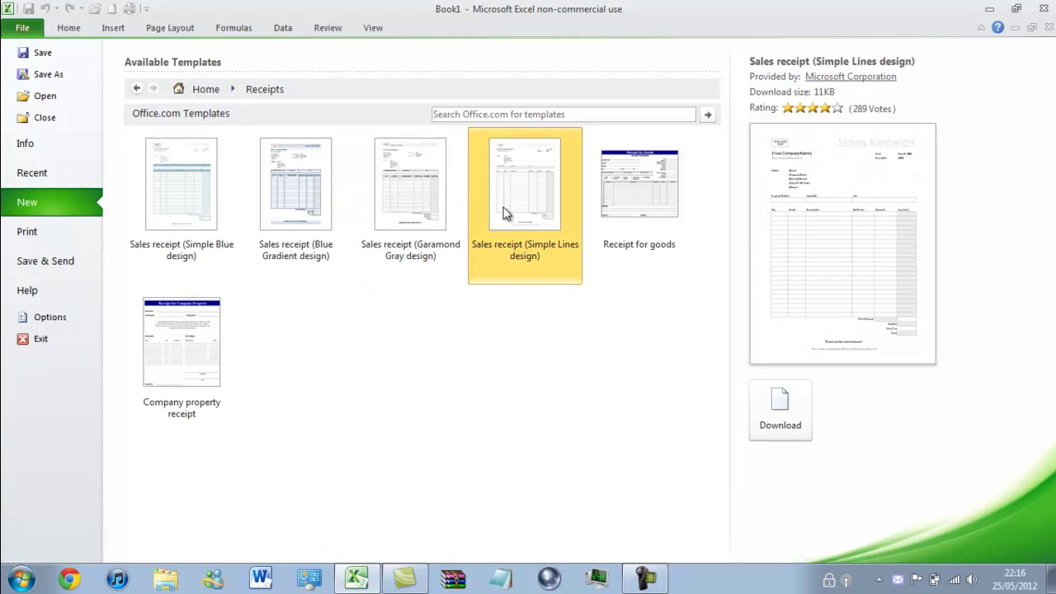
pyautogui.click(631, 201)
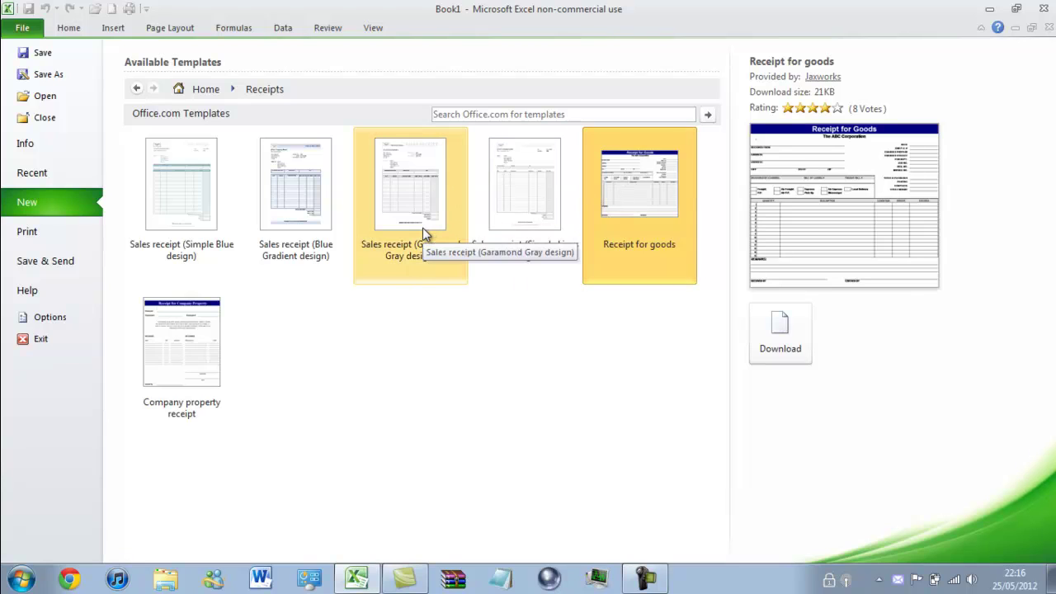
pyautogui.click(330, 217)
# Download the Blue Gradient sales receipt template as Sales receipt1 and scroll through the sheet.
pyautogui.click(781, 409)
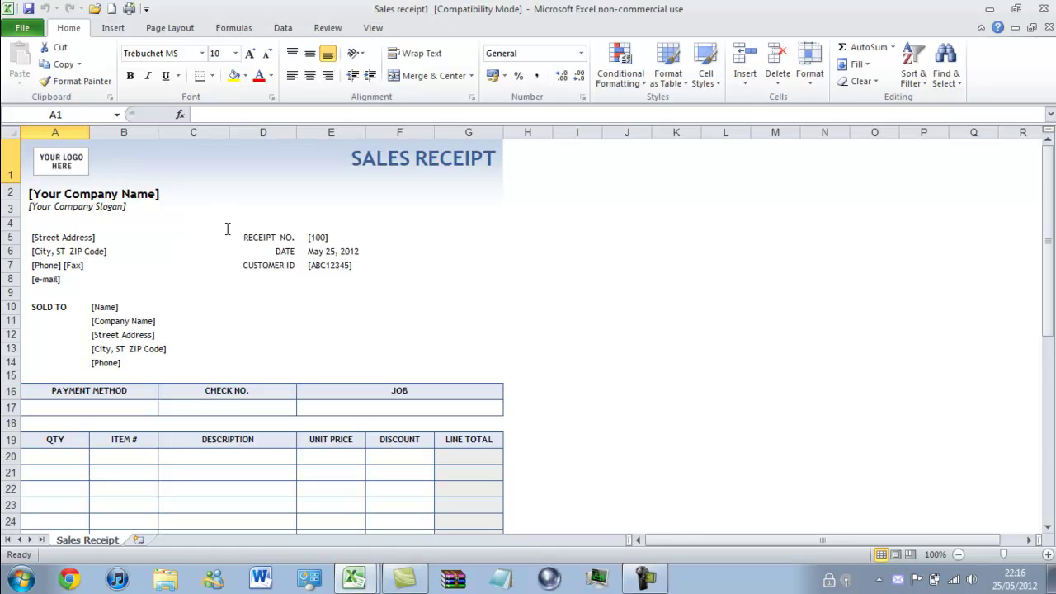
pyautogui.scroll(-5, 227, 228)
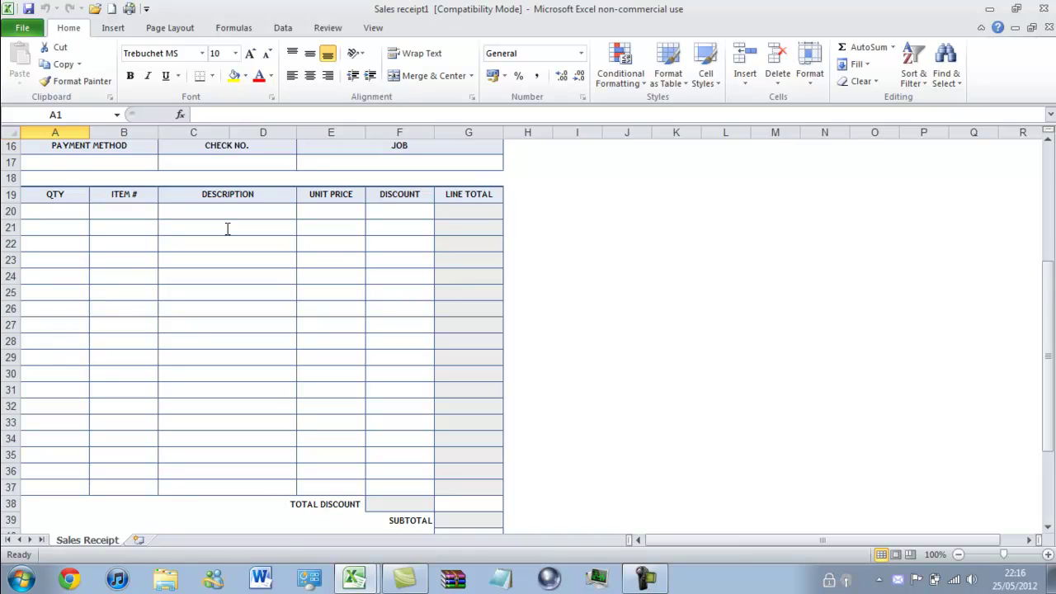
pyautogui.scroll(-4, 351, 429)
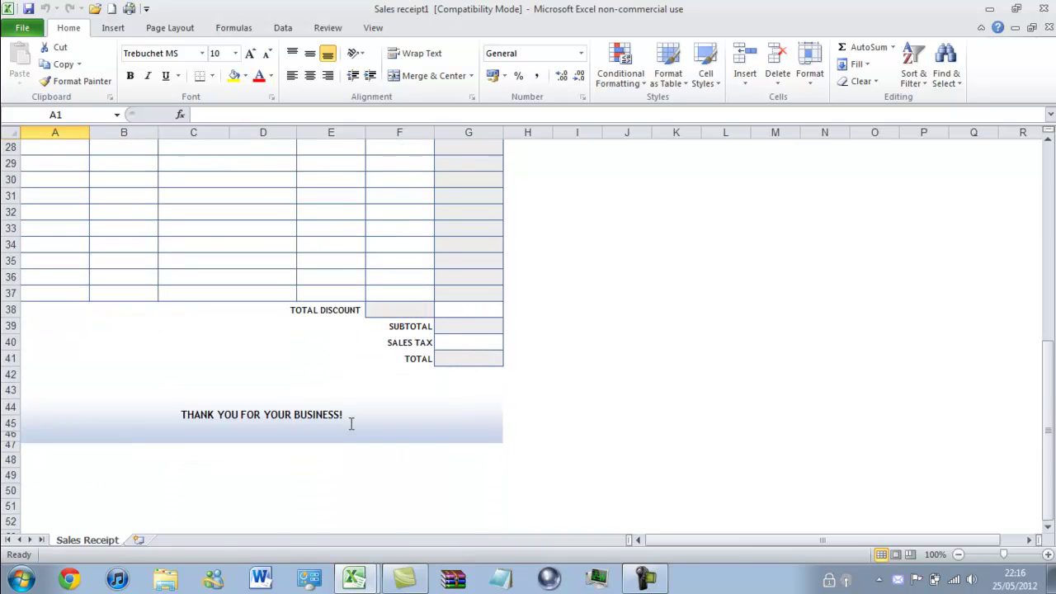
pyautogui.scroll(7, 351, 423)
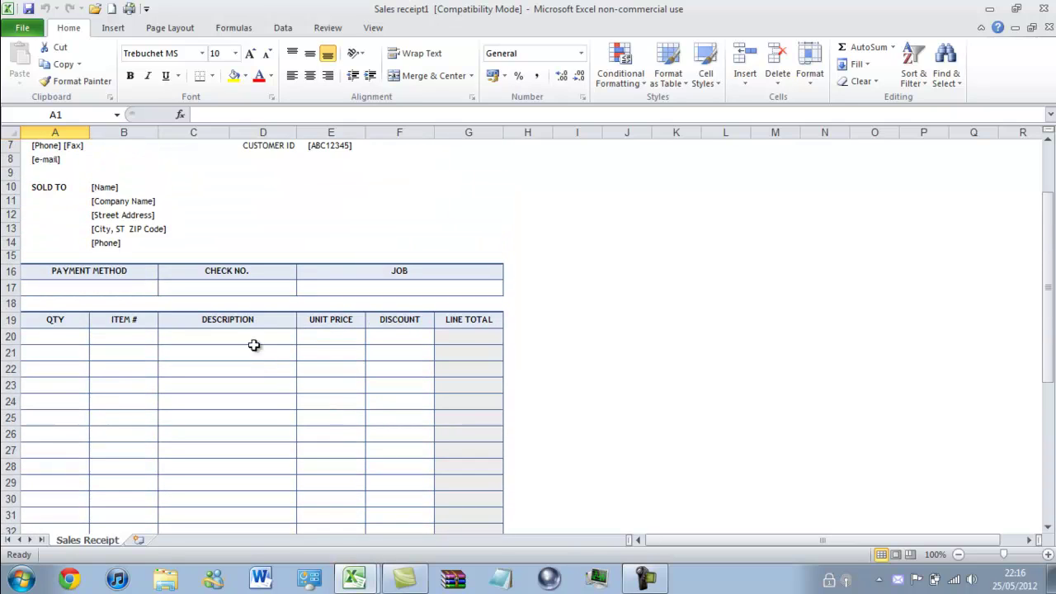
# Inspect item cells C20, B20 and A20 and the YOUR LOGO HERE placeholder, then review the totals.
pyautogui.click(253, 334)
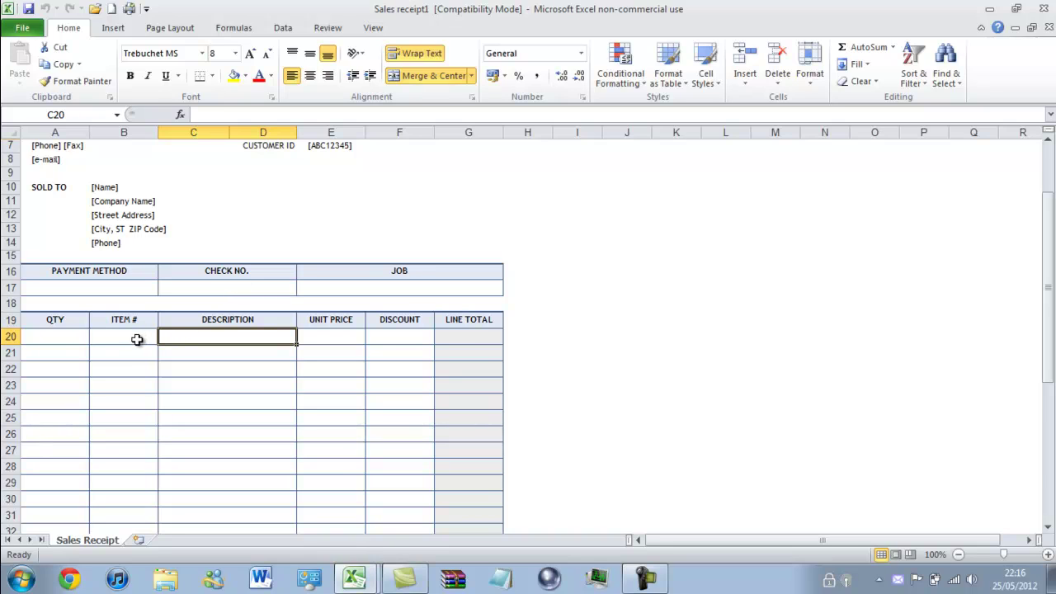
pyautogui.click(112, 340)
pyautogui.click(67, 341)
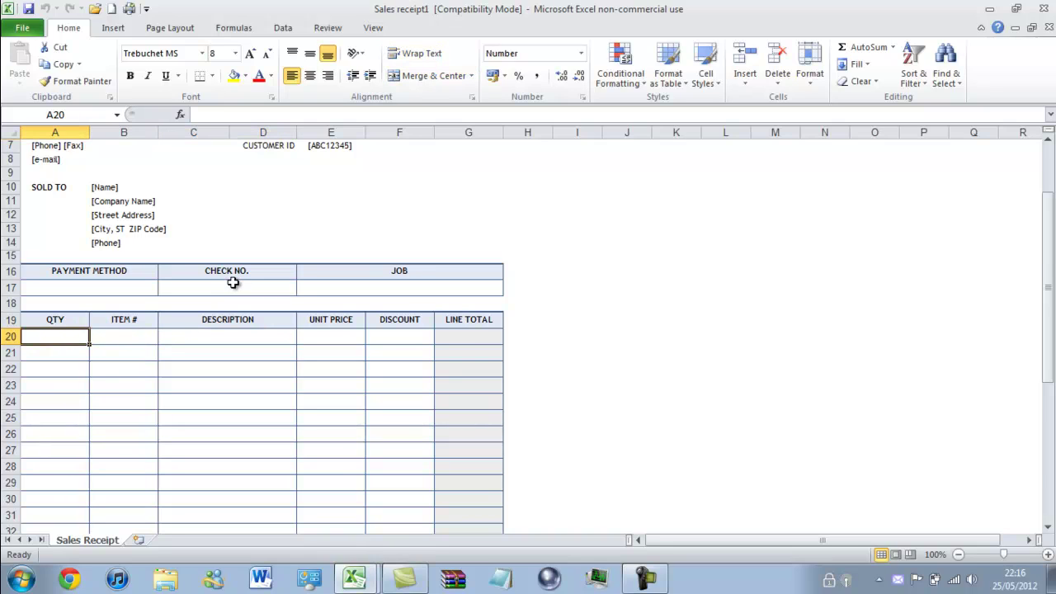
pyautogui.scroll(2, 231, 285)
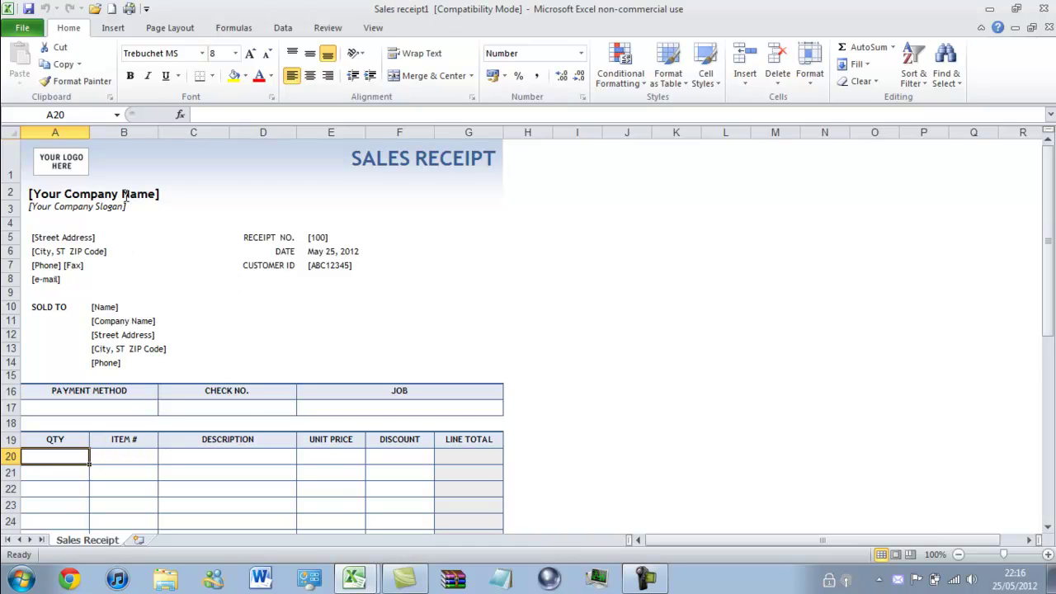
pyautogui.click(66, 163)
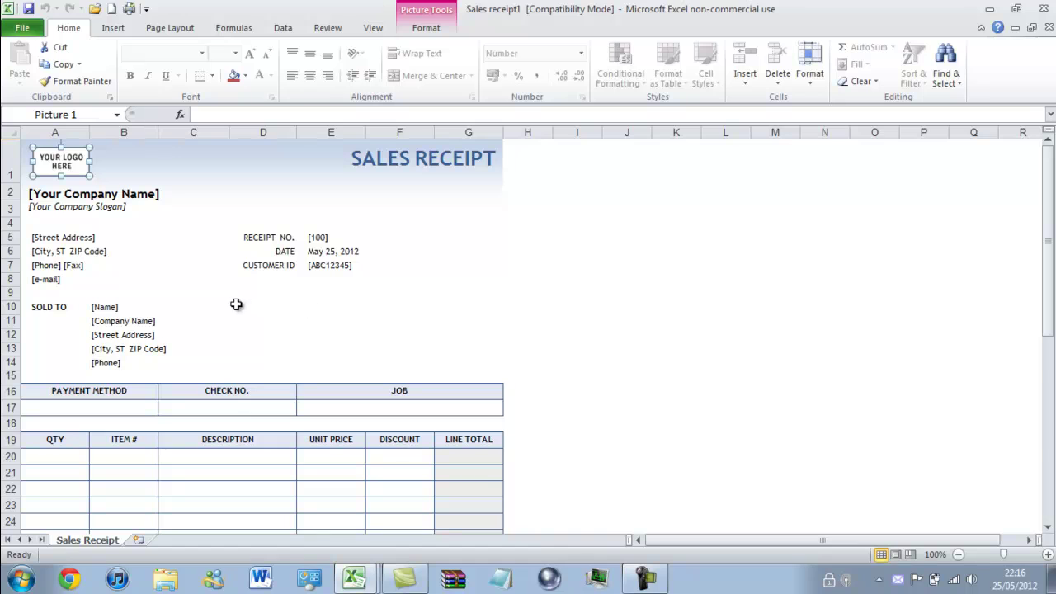
pyautogui.scroll(-1, 217, 272)
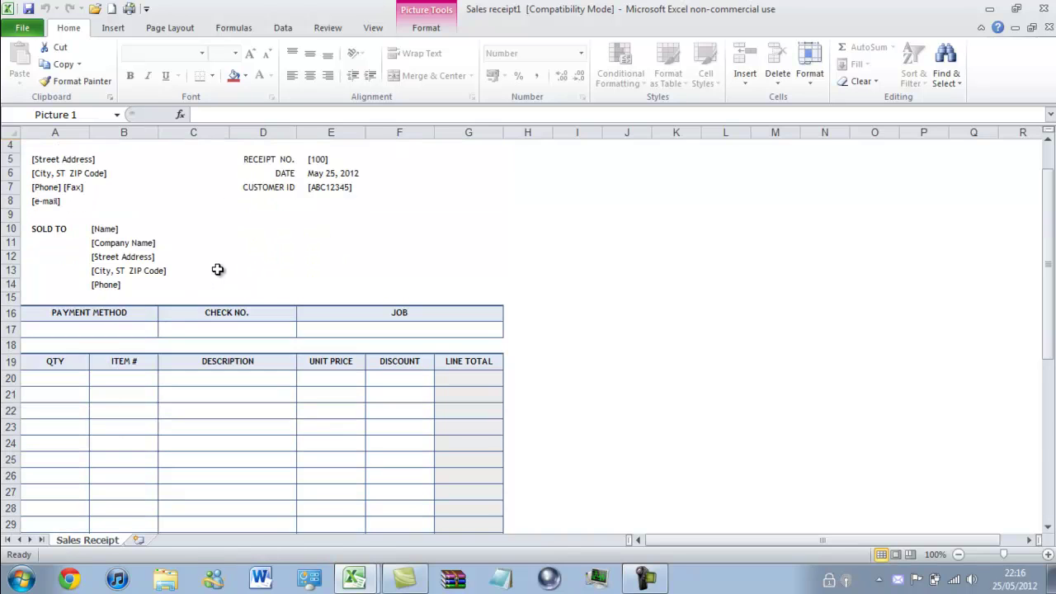
pyautogui.scroll(1, 159, 256)
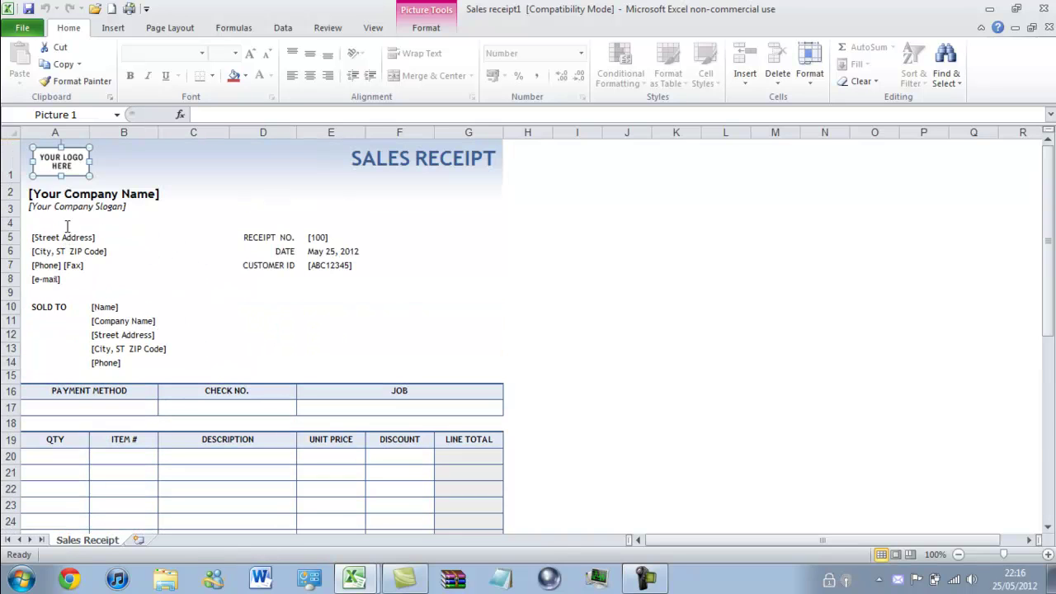
pyautogui.scroll(-2, 69, 231)
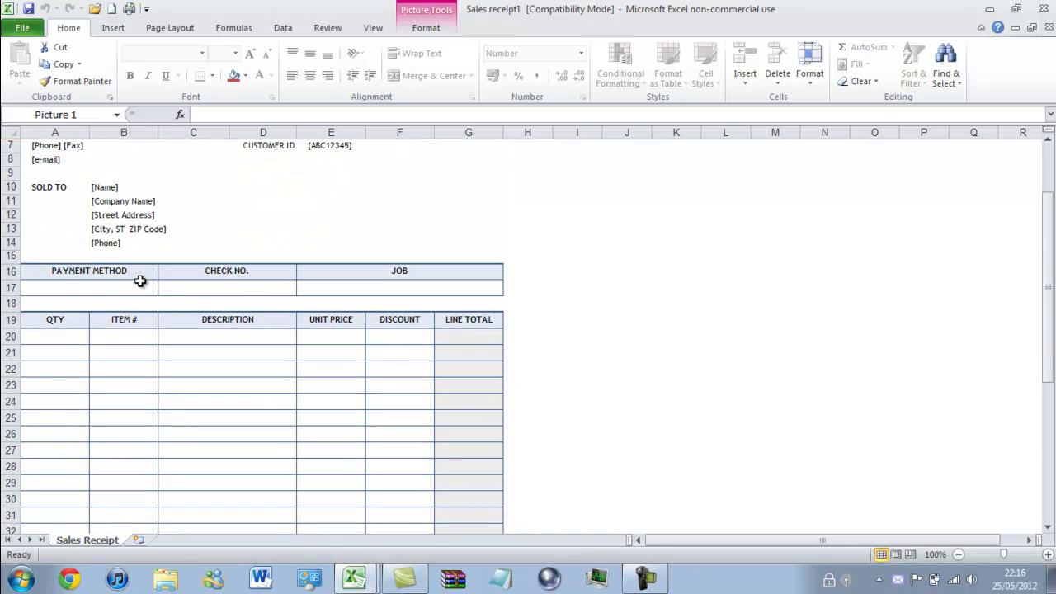
pyautogui.scroll(-5, 141, 281)
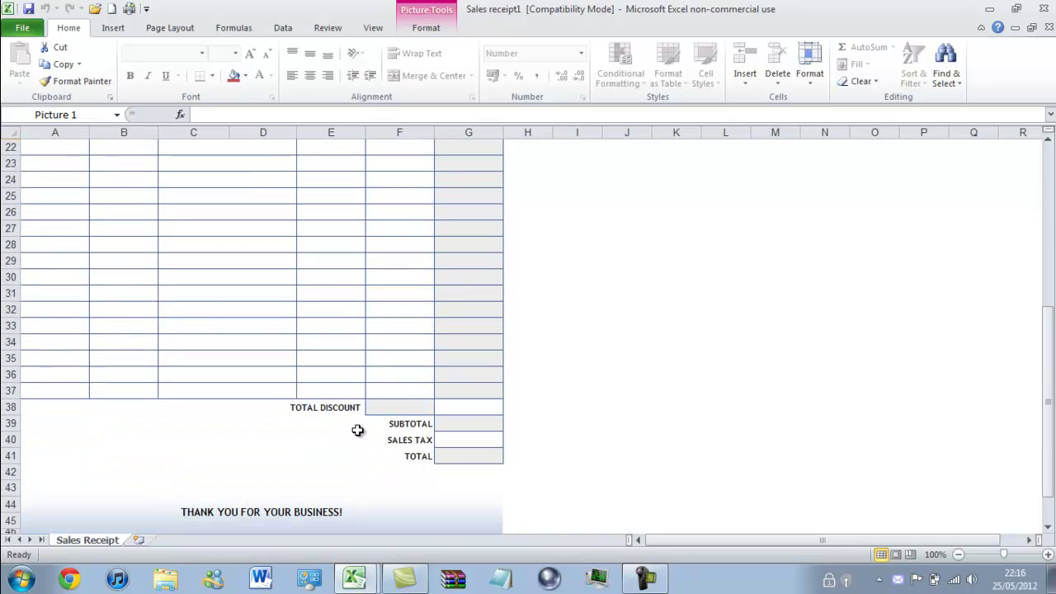
pyautogui.scroll(-3, 307, 415)
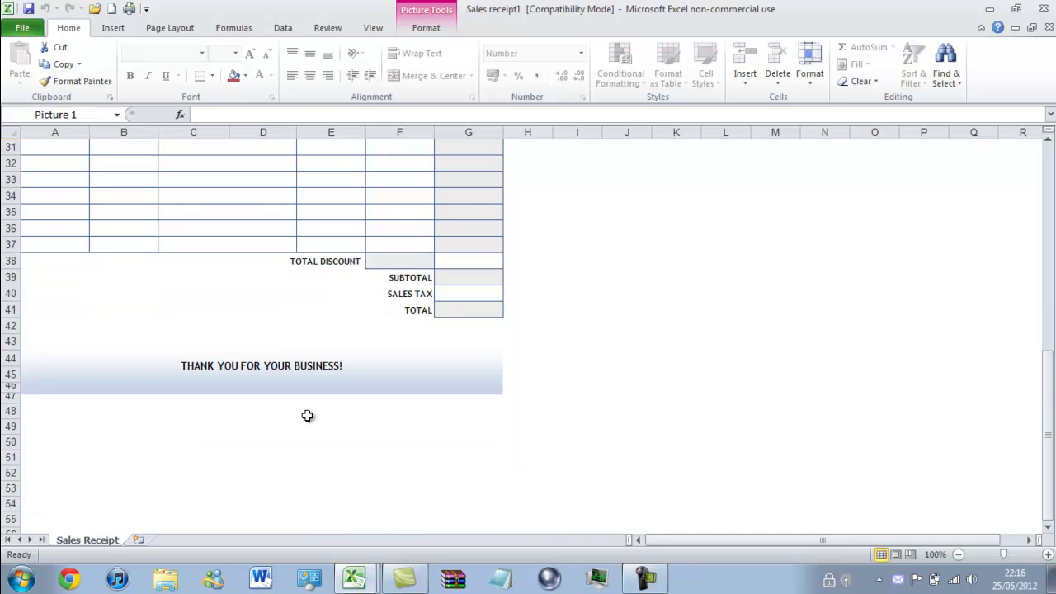
pyautogui.scroll(10, 307, 415)
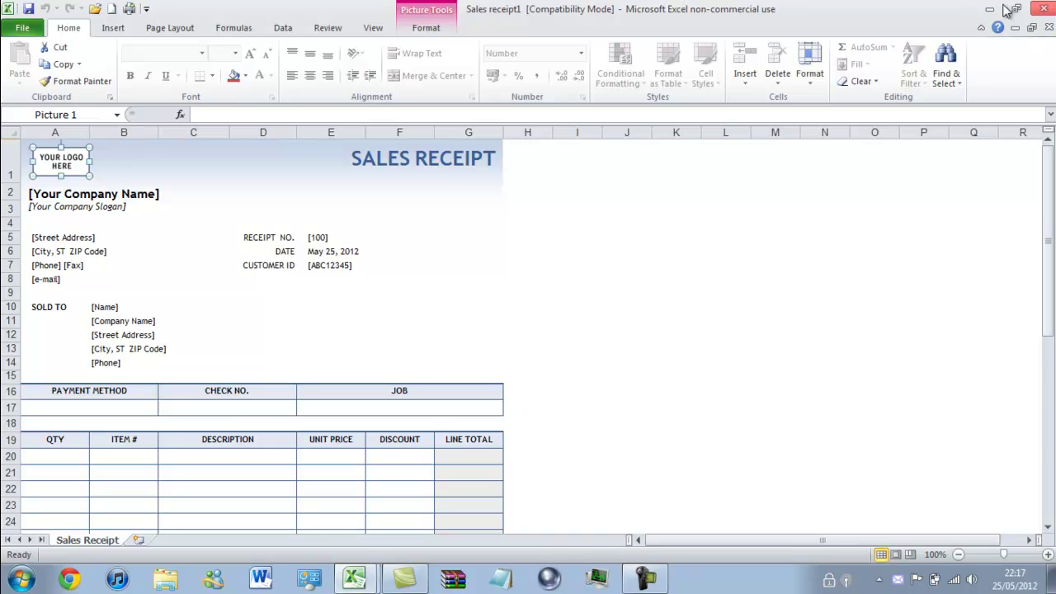
# Go back to the New page and list the Office.com Statements templates, including 12 month cash flow statement.
pyautogui.click(25, 28)
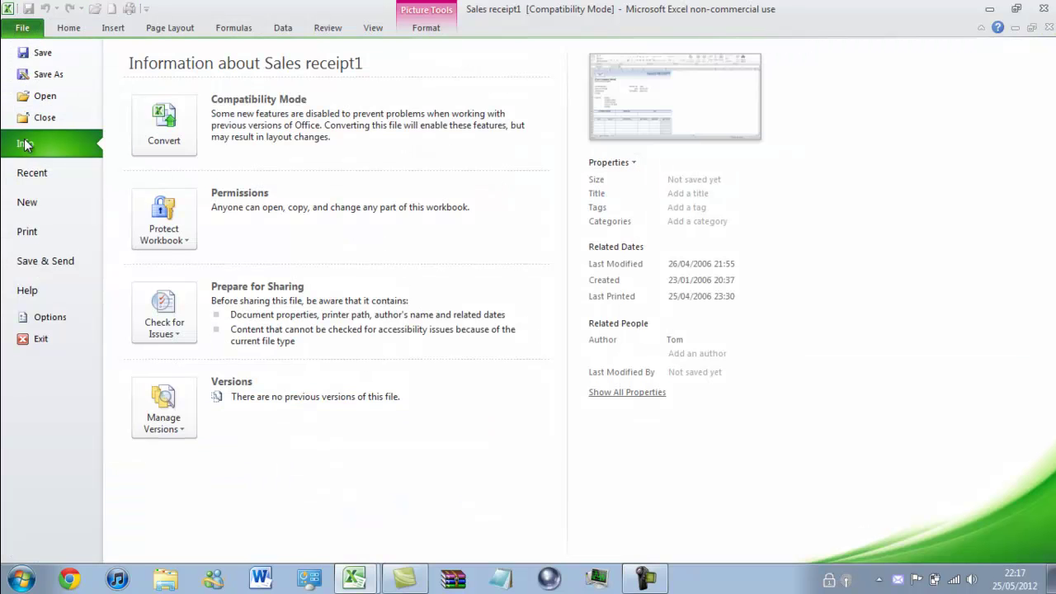
pyautogui.click(28, 203)
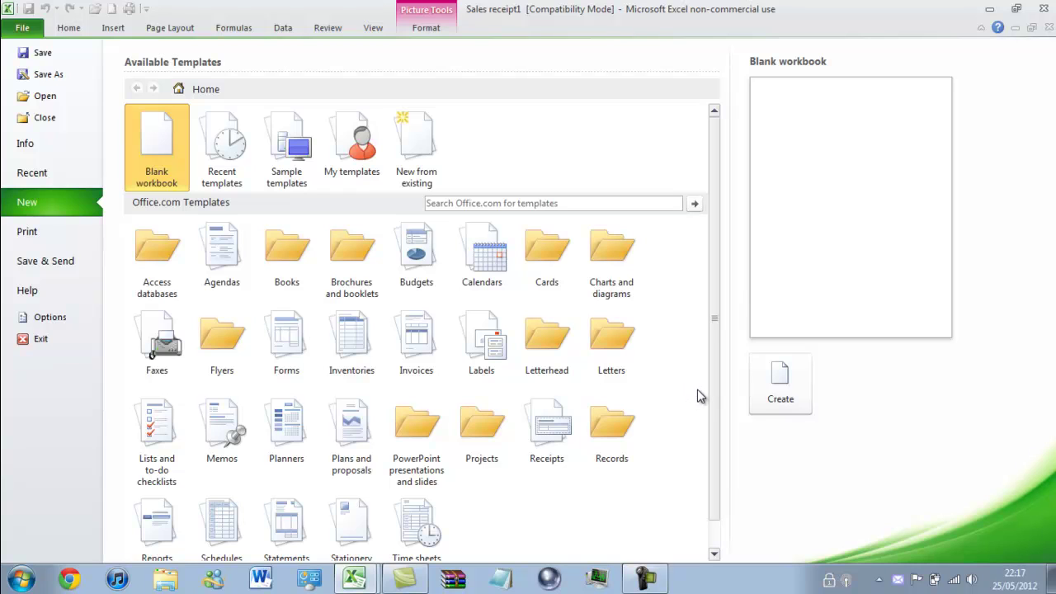
pyautogui.moveTo(717, 371); pyautogui.dragTo(711, 395)
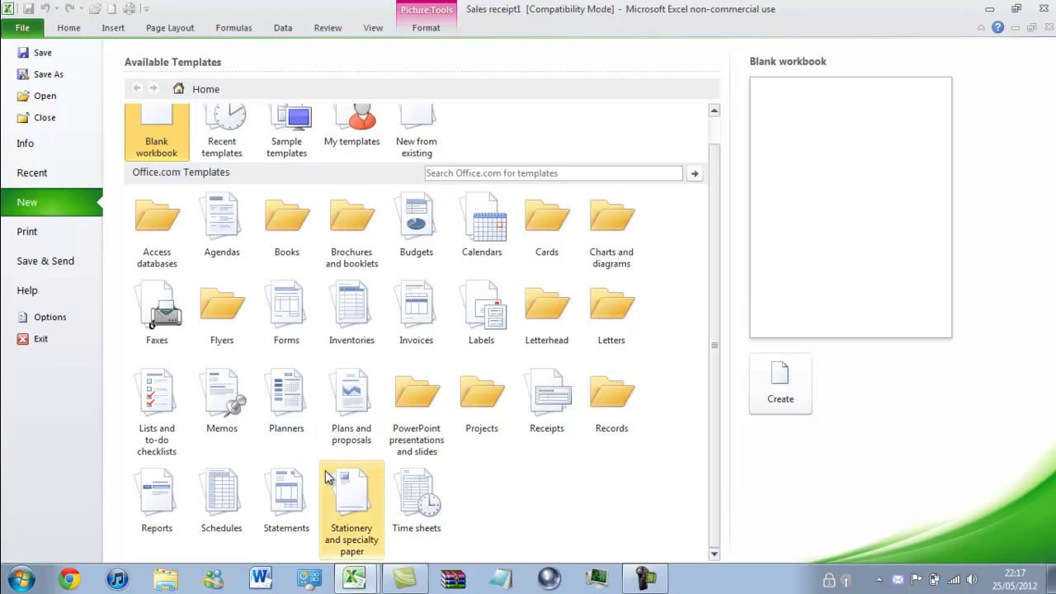
pyautogui.click(286, 499)
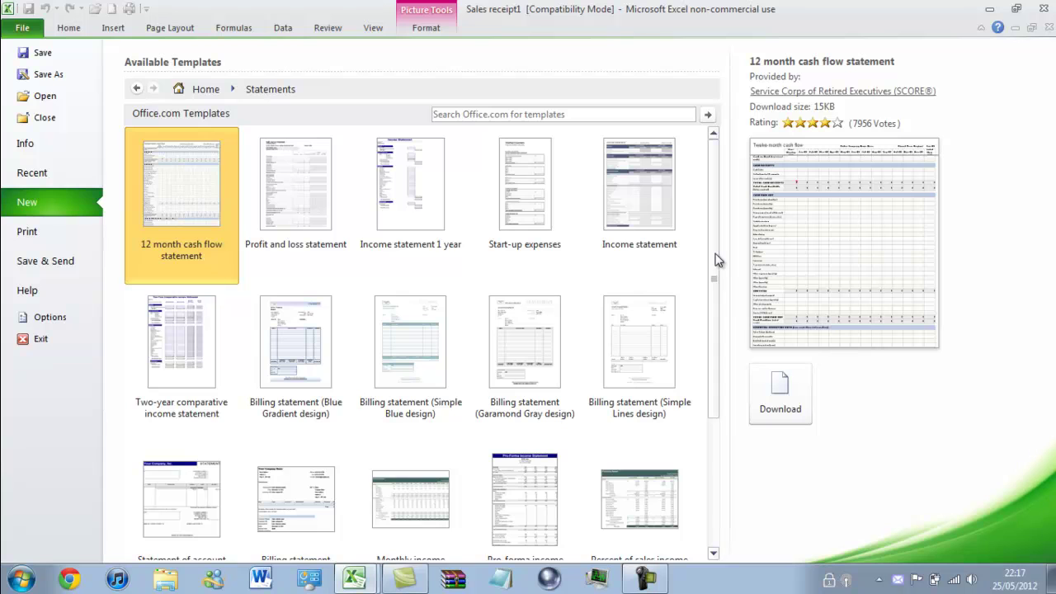
pyautogui.moveTo(717, 260); pyautogui.dragTo(705, 231)
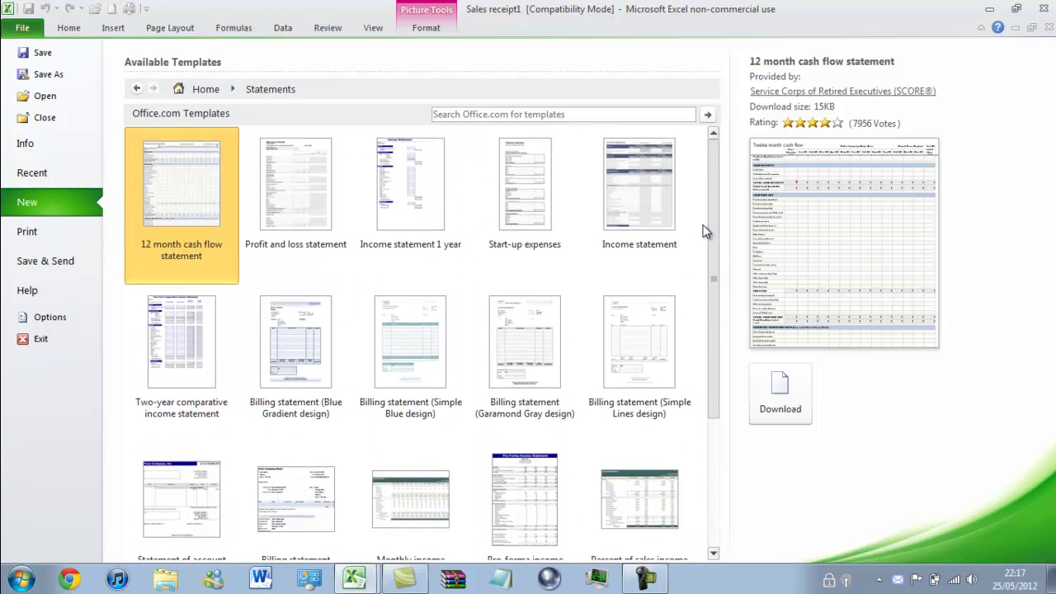
# Open the 12 month cash flow statement template as a new workbook and scroll through it.
pyautogui.doubleClick(184, 239)
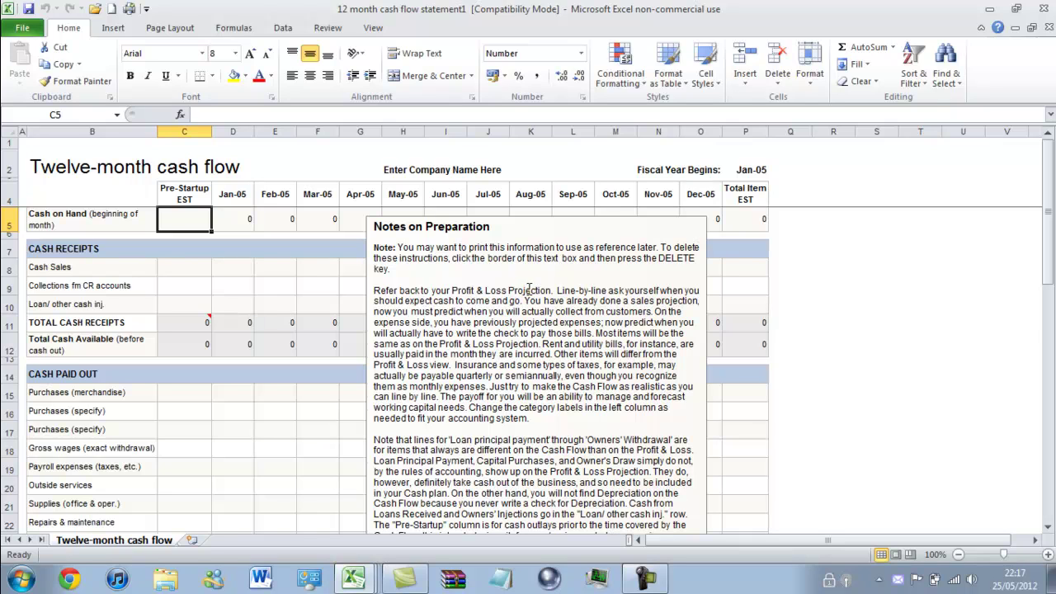
pyautogui.scroll(-9, 529, 289)
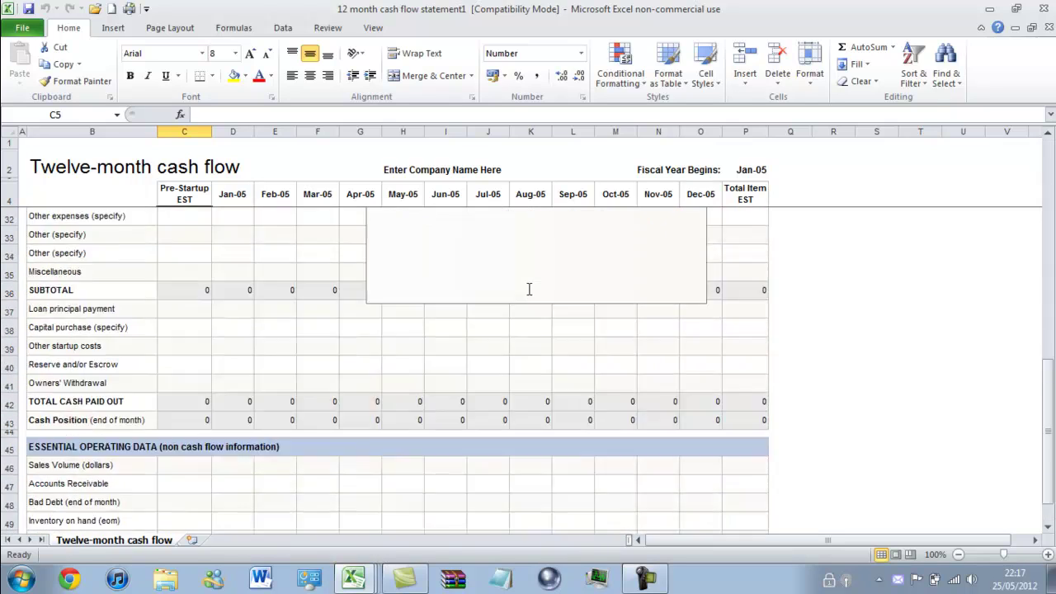
pyautogui.scroll(8, 529, 289)
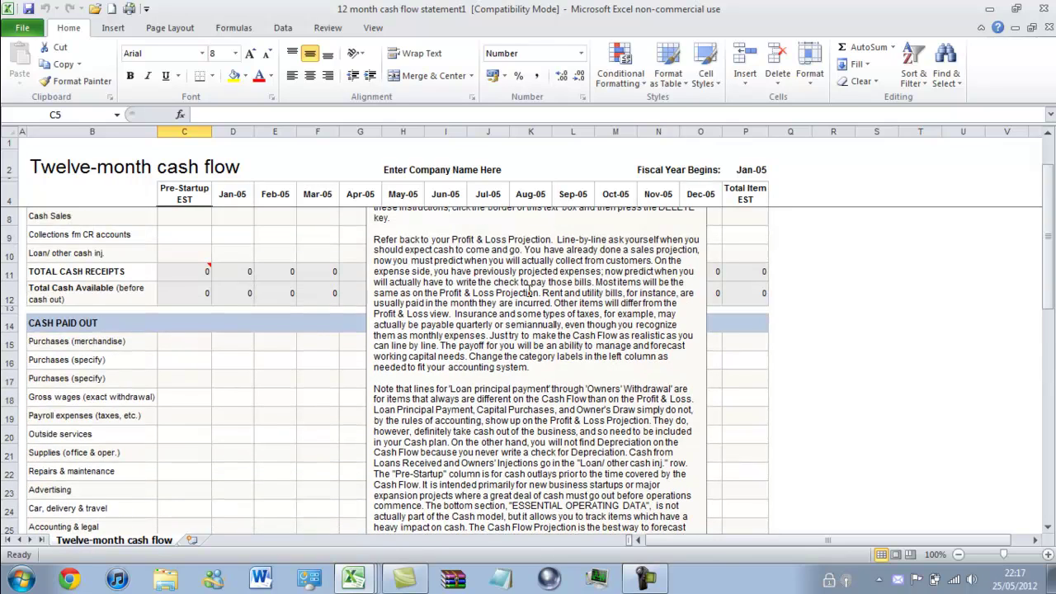
pyautogui.scroll(1, 520, 292)
# Trim blank lines in the Notes on Preparation box, then delete the whole box.
pyautogui.click(462, 267)
pyautogui.press('Delete')
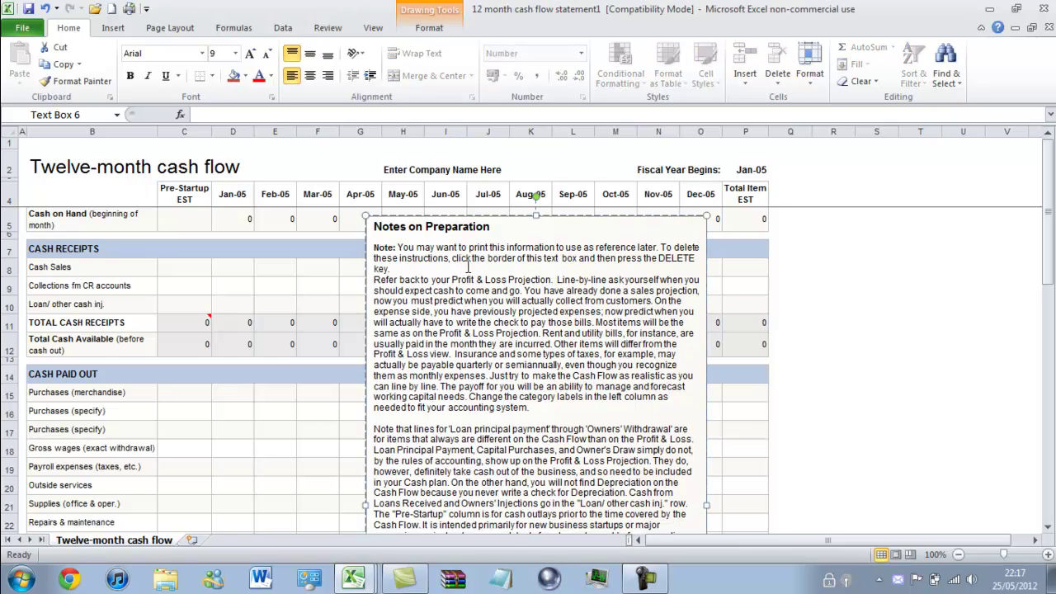
pyautogui.press('Delete')
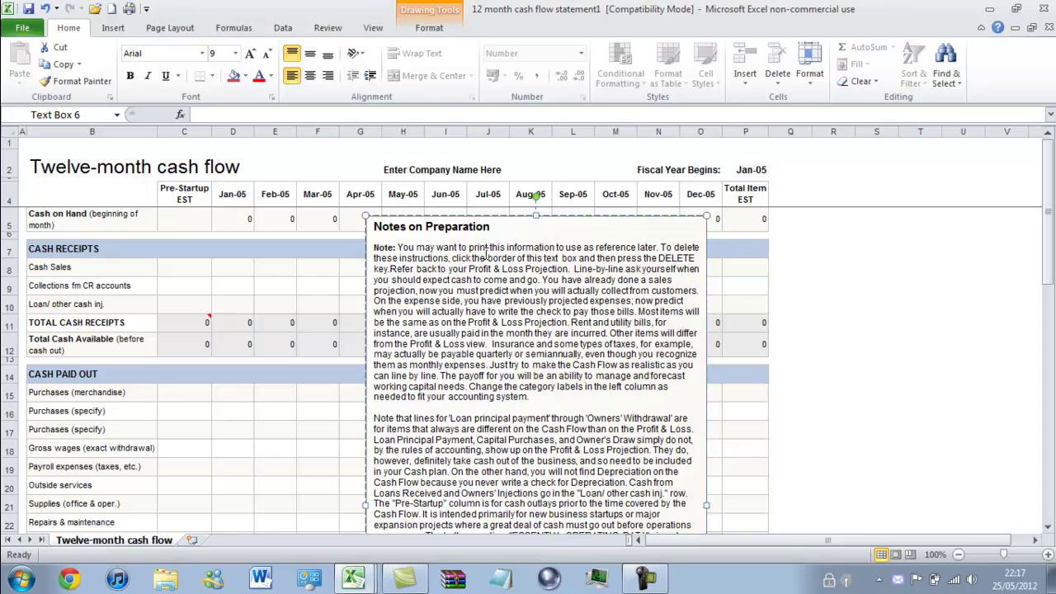
pyautogui.click(503, 217)
pyautogui.press('Delete')
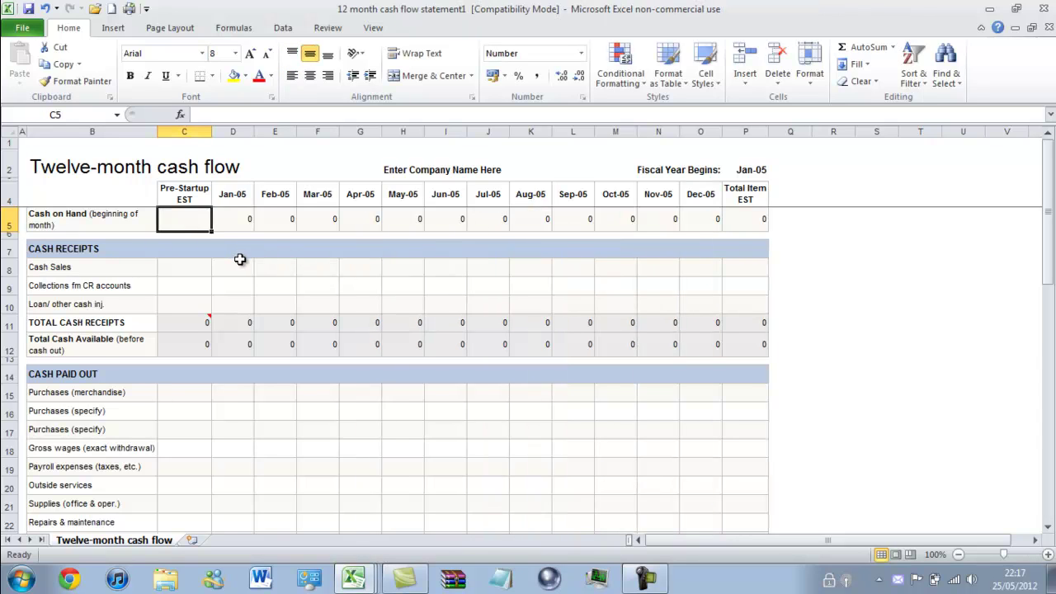
pyautogui.scroll(-5, 239, 259)
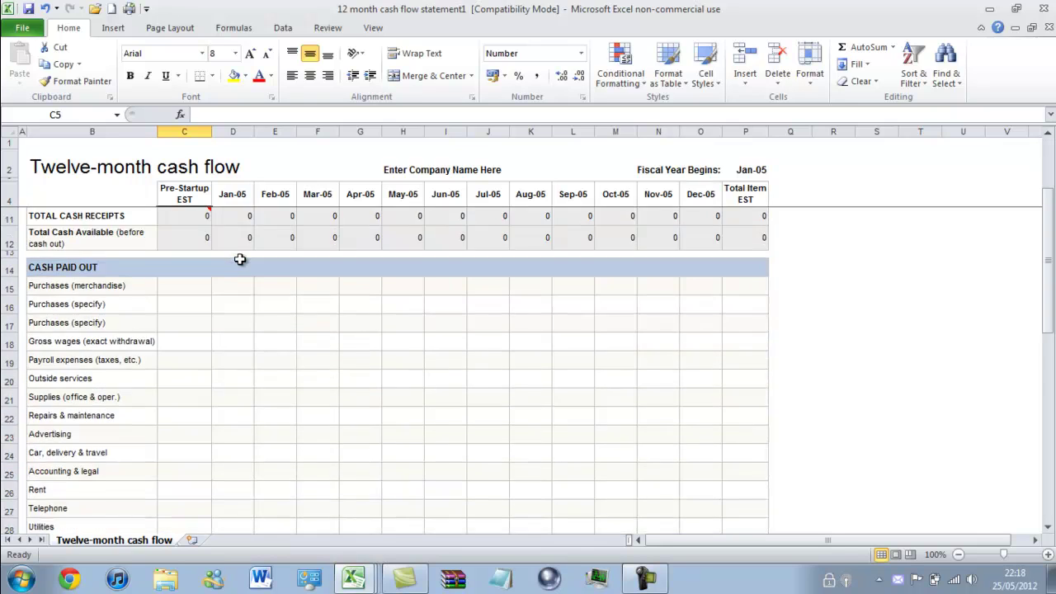
pyautogui.scroll(5, 175, 301)
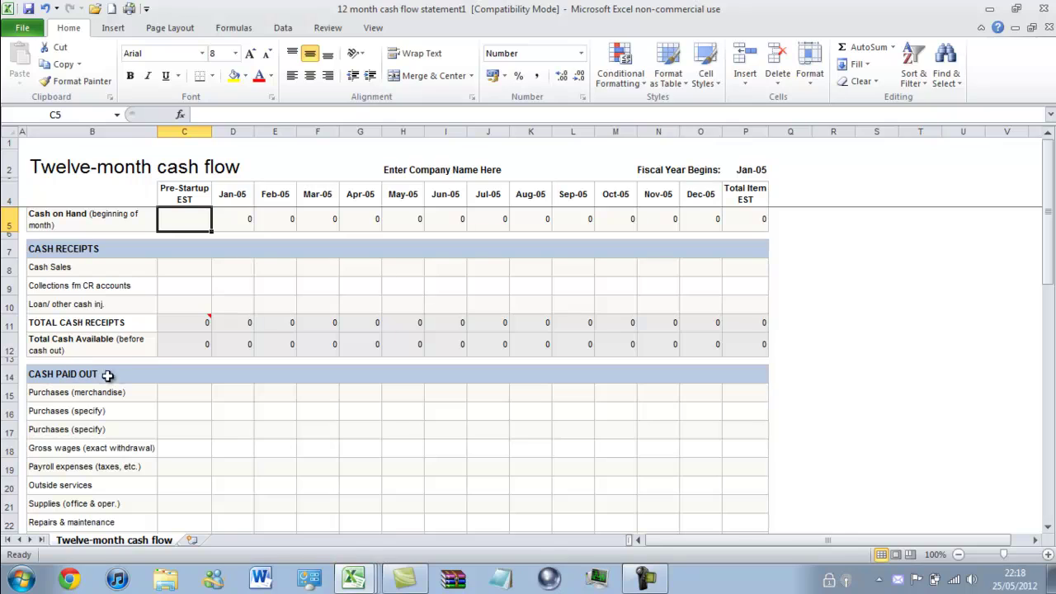
pyautogui.click(185, 399)
pyautogui.click(237, 401)
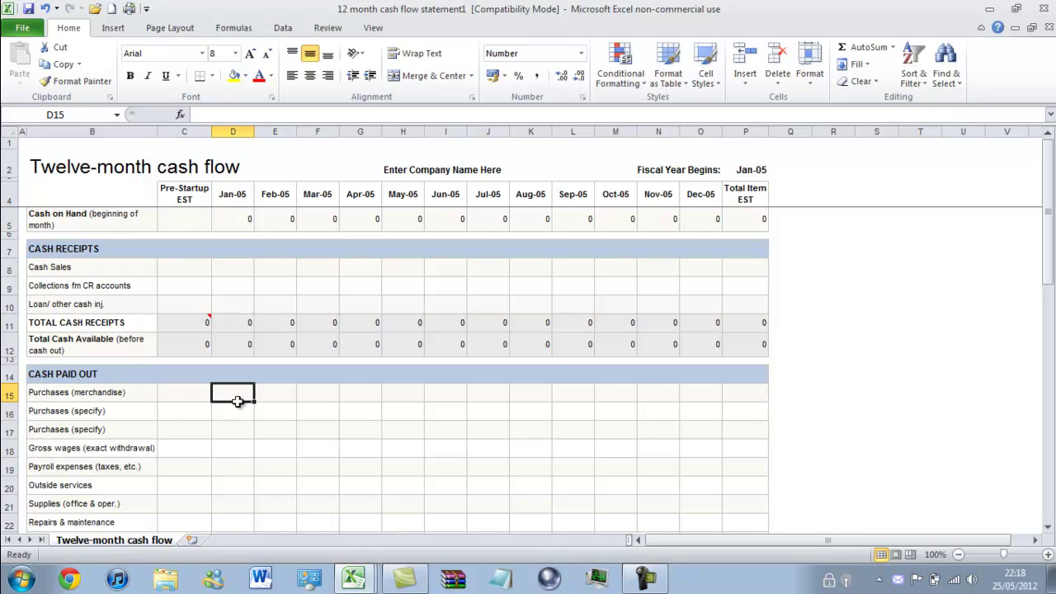
pyautogui.click(248, 218)
pyautogui.click(286, 221)
pyautogui.scroll(-9, 122, 308)
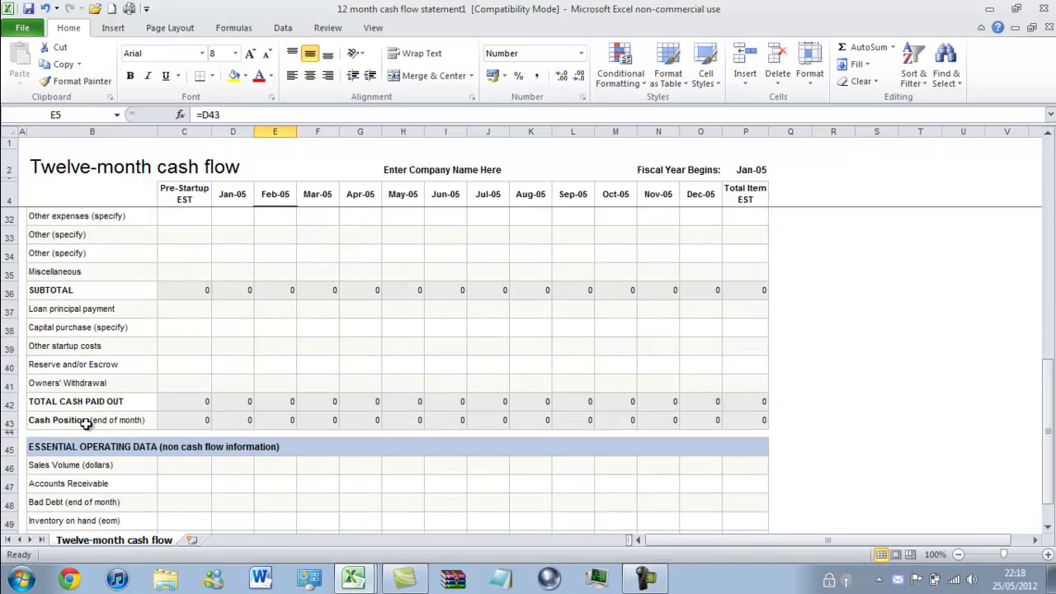
pyautogui.scroll(-2, 88, 434)
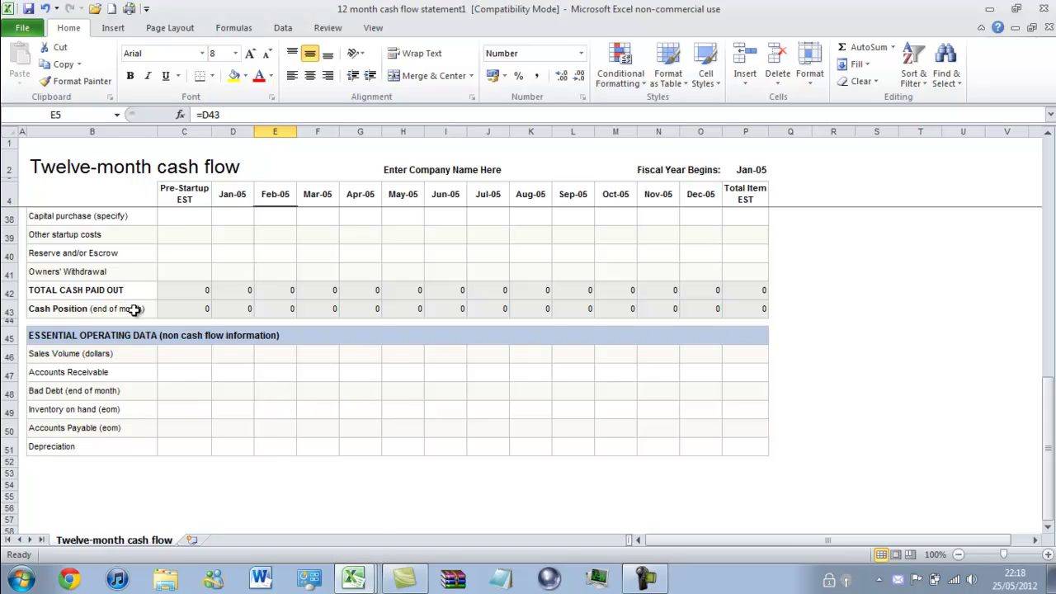
pyautogui.scroll(3, 136, 315)
pyautogui.scroll(6, 97, 440)
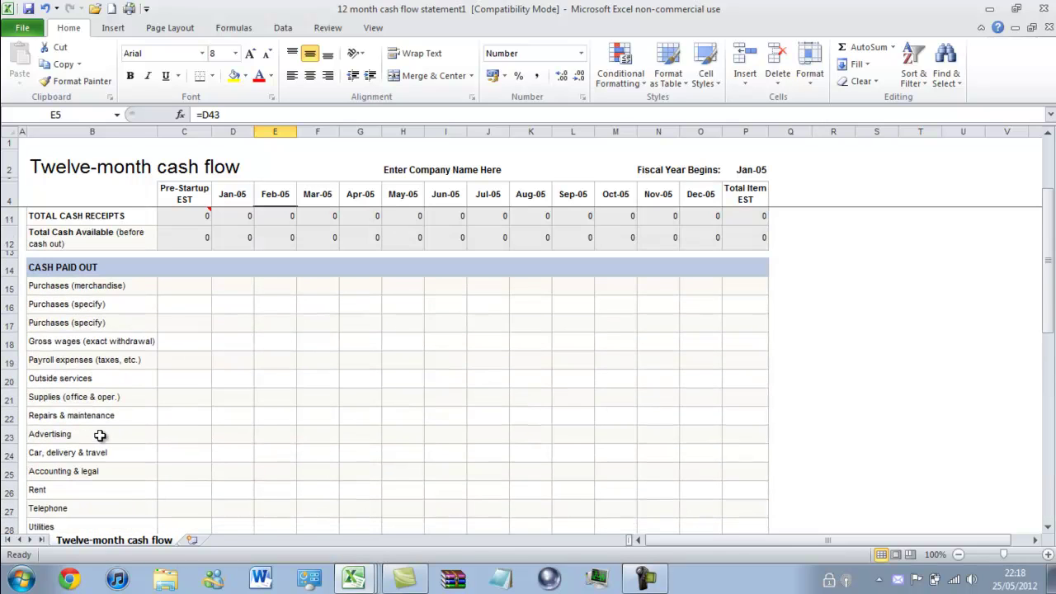
pyautogui.scroll(2, 100, 432)
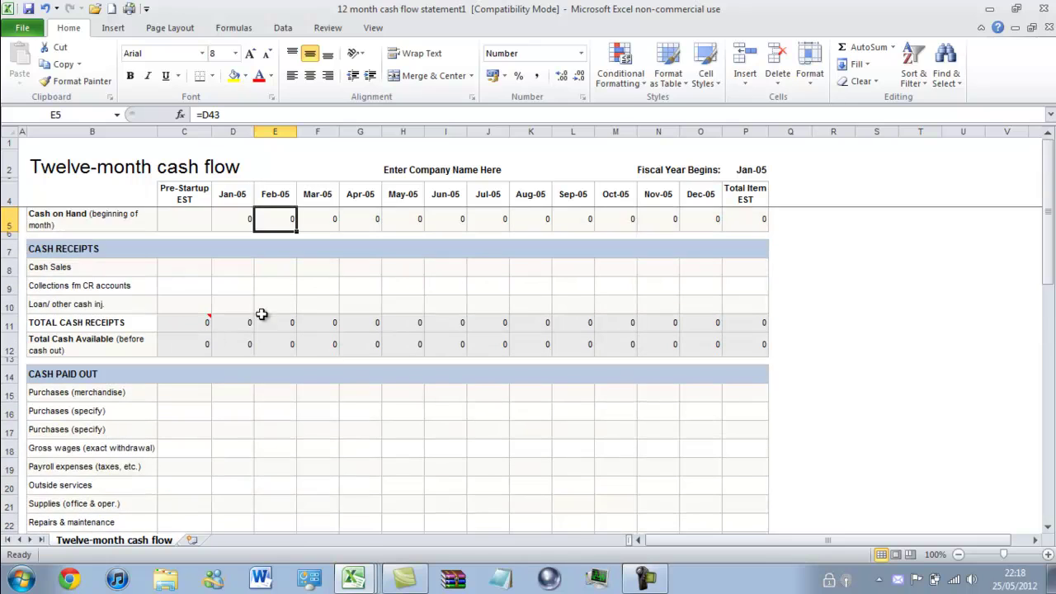
# Close the cash flow and Sales receipt1 workbooks with Don't Save, then quit Excel.
pyautogui.click(1041, 10)
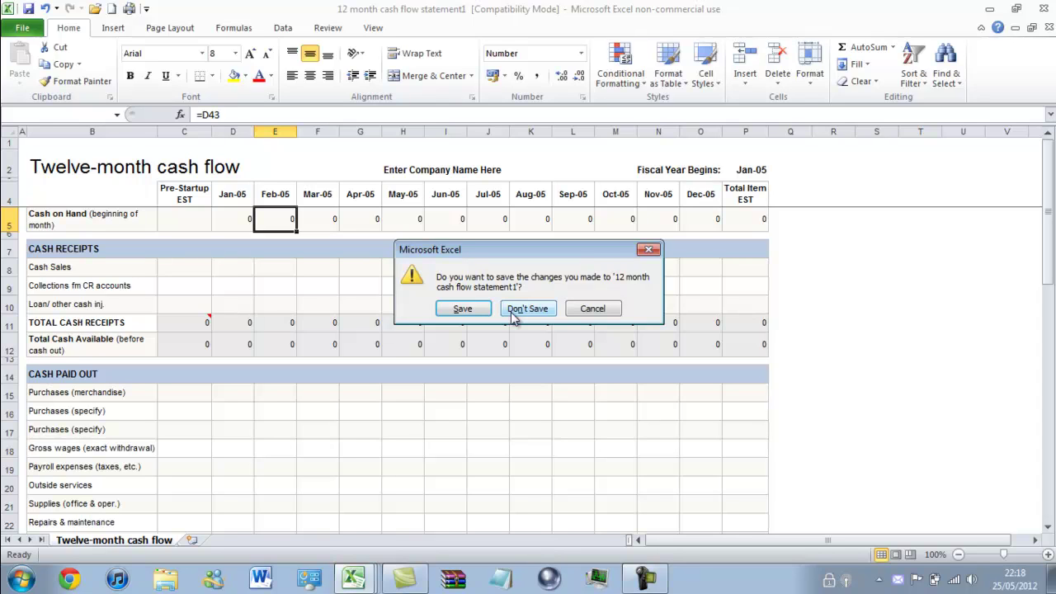
pyautogui.click(514, 313)
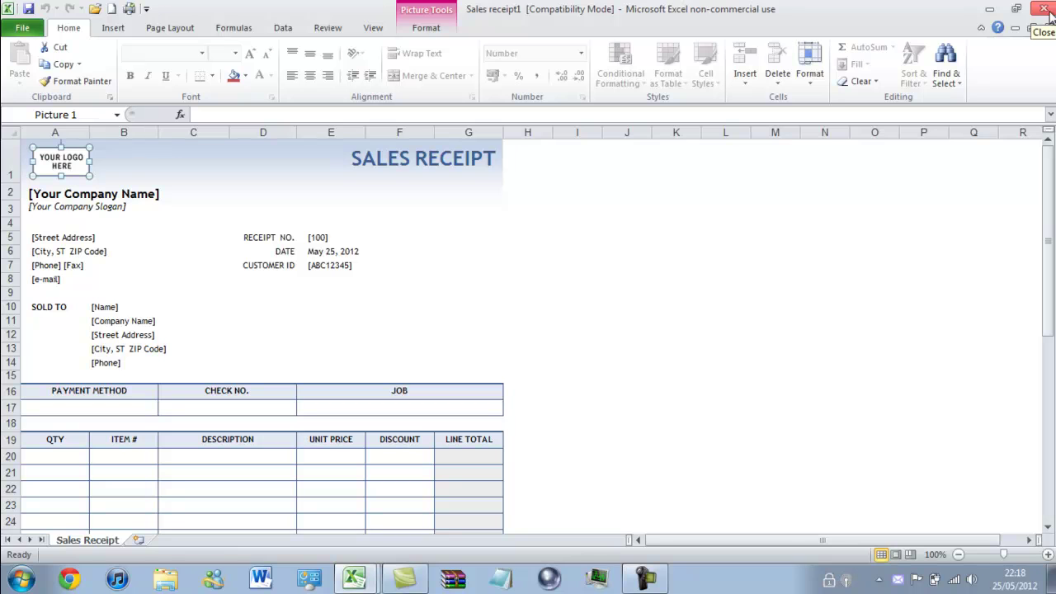
pyautogui.click(1049, 13)
pyautogui.click(530, 316)
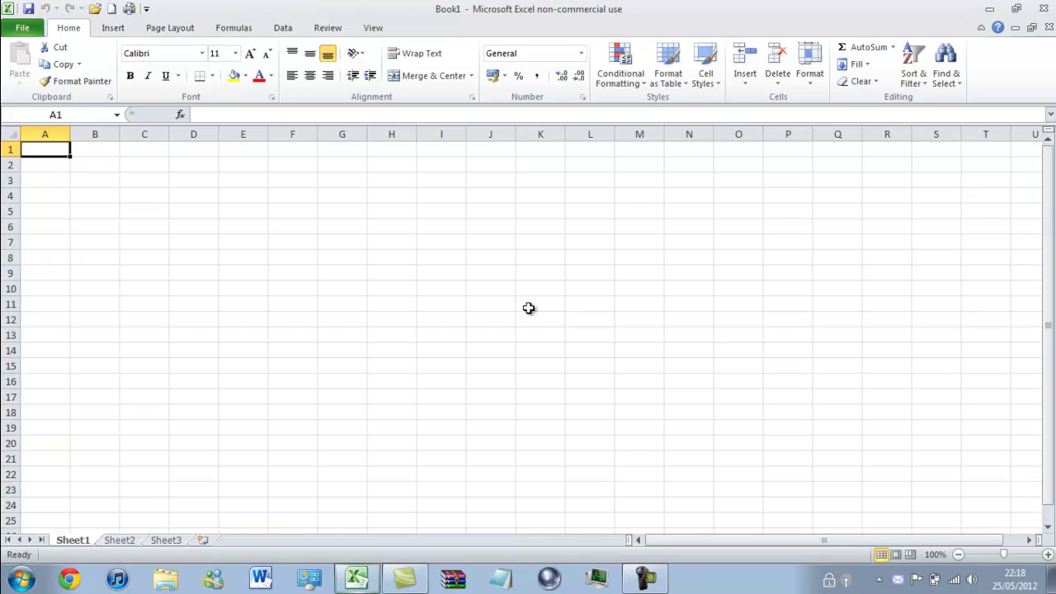
pyautogui.click(1048, 8)
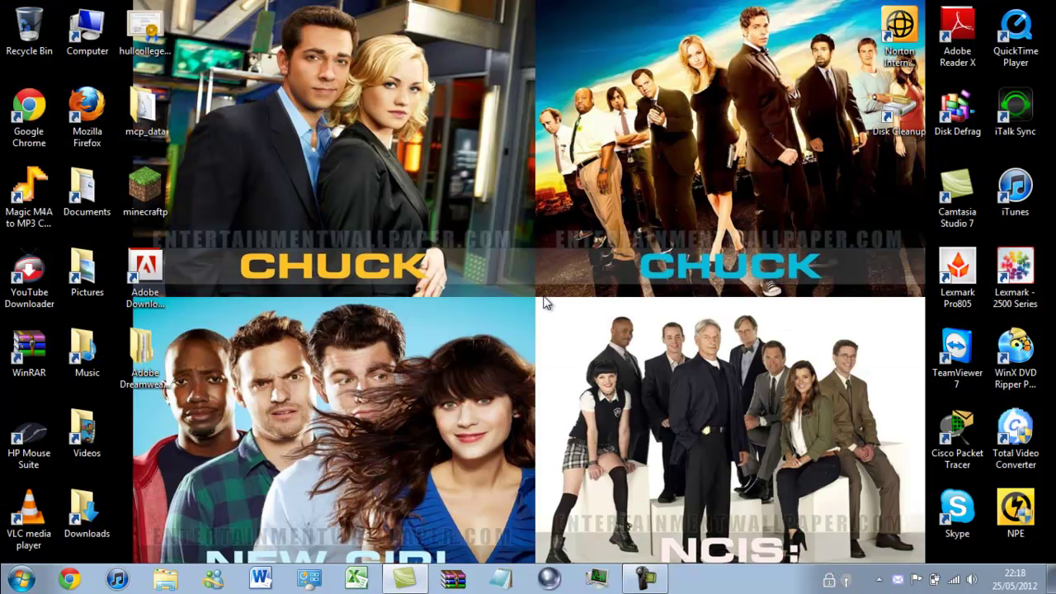